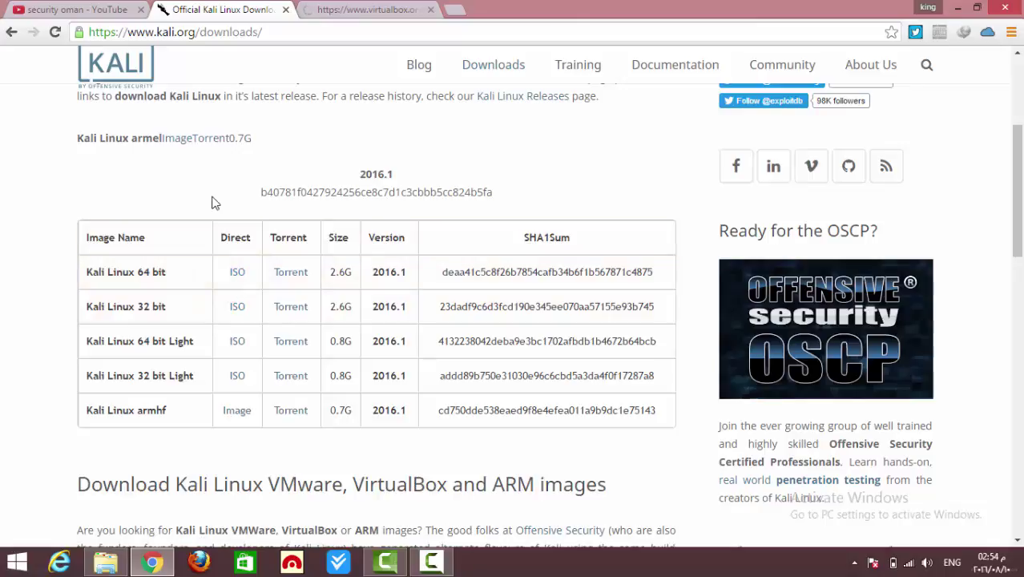
- Check the VirtualBox website's Downloads page for the available platform packages
left_click(73, 6)
left_click(326, 8)
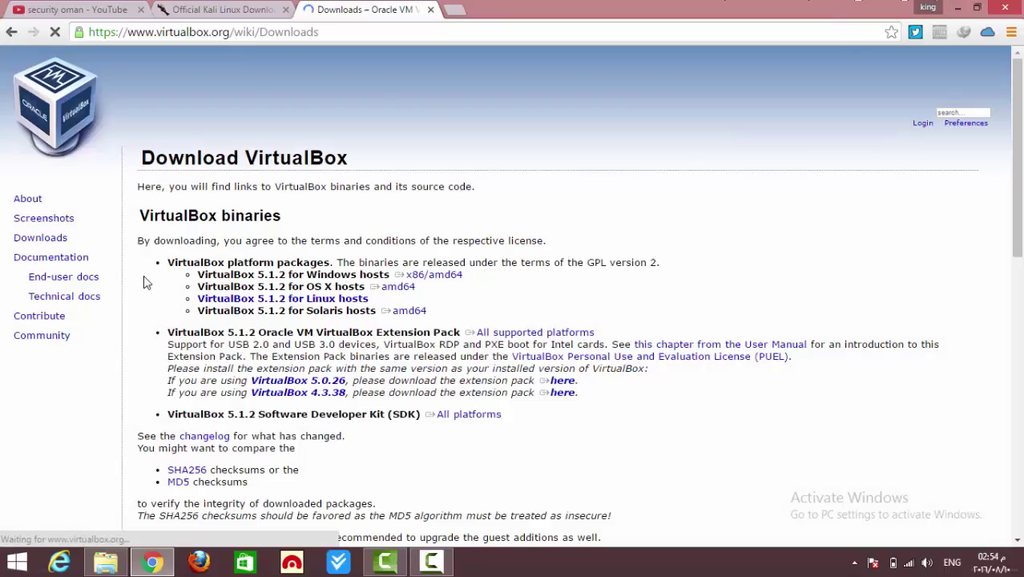
left_click(40, 243)
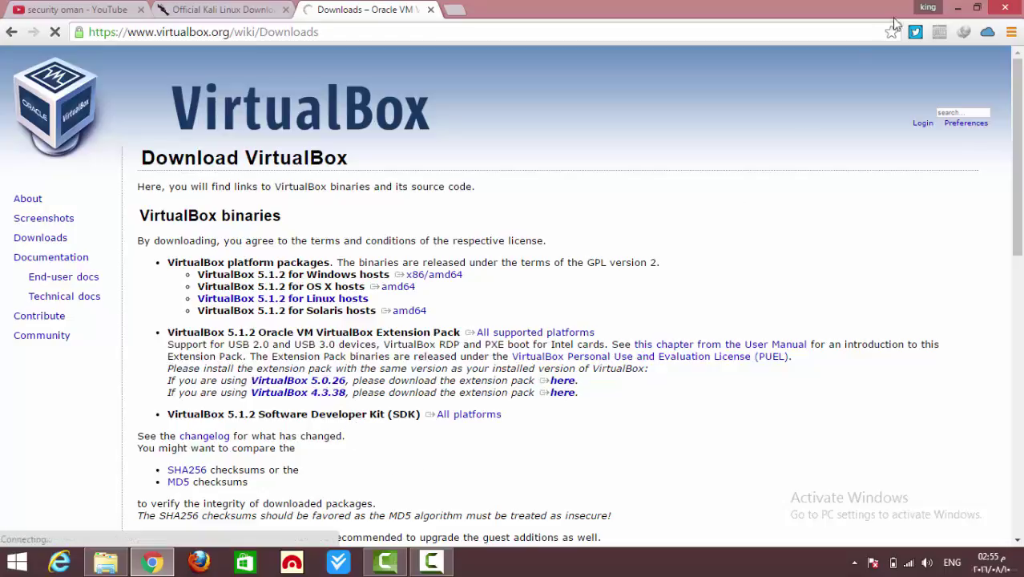
- Switch to the New folder (2) window and launch Oracle VM VirtualBox from its shortcut
left_click(957, 7)
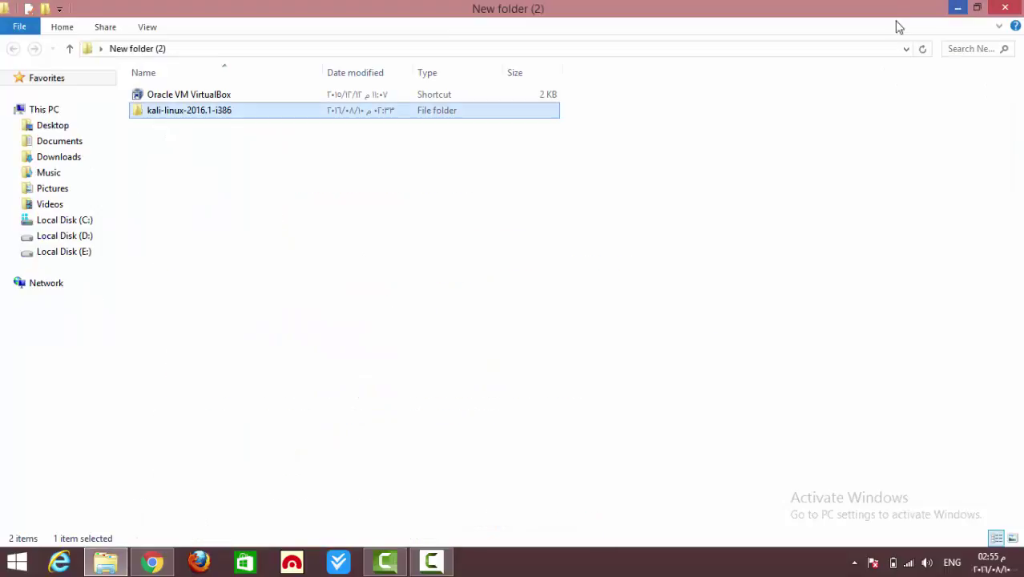
left_click(303, 97)
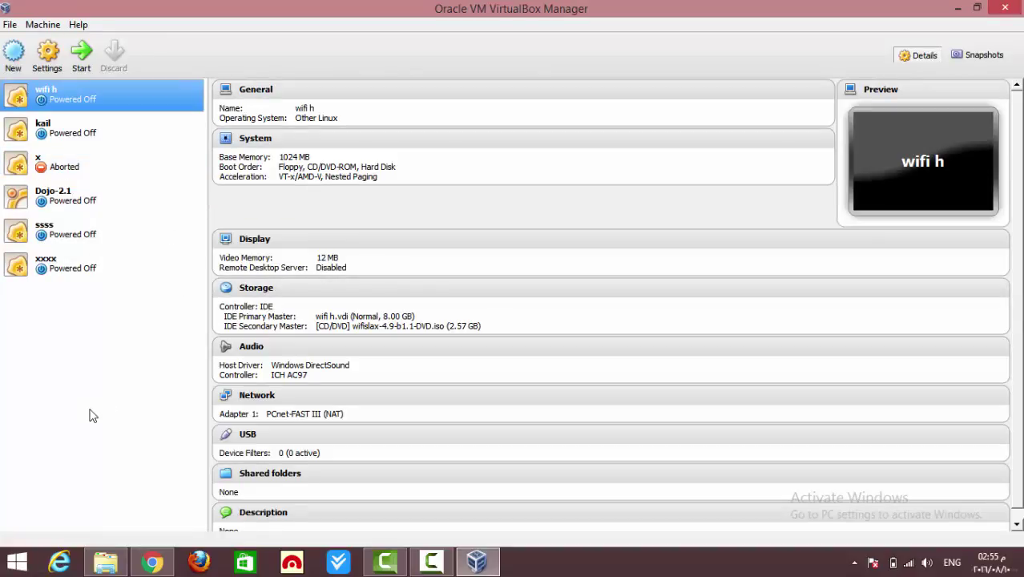
- Begin a new virtual machine named oman with type Linux and version Other Linux
left_click(14, 57)
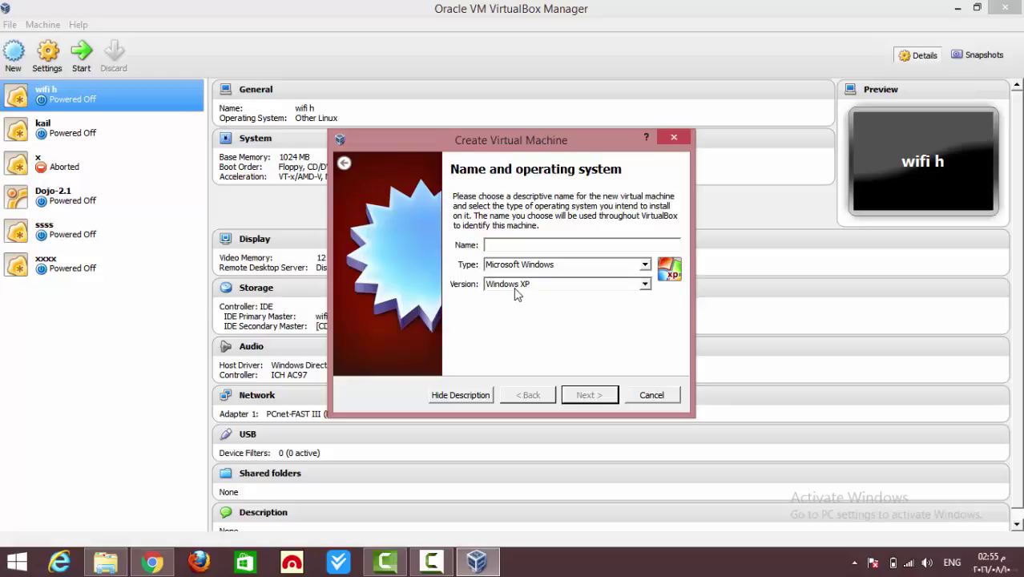
type("oman")
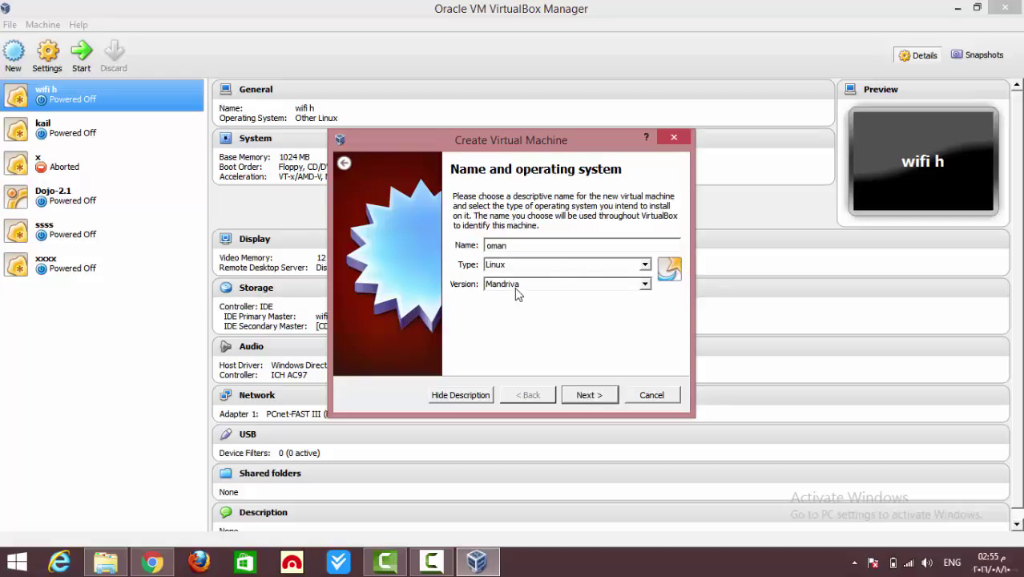
left_click(644, 265)
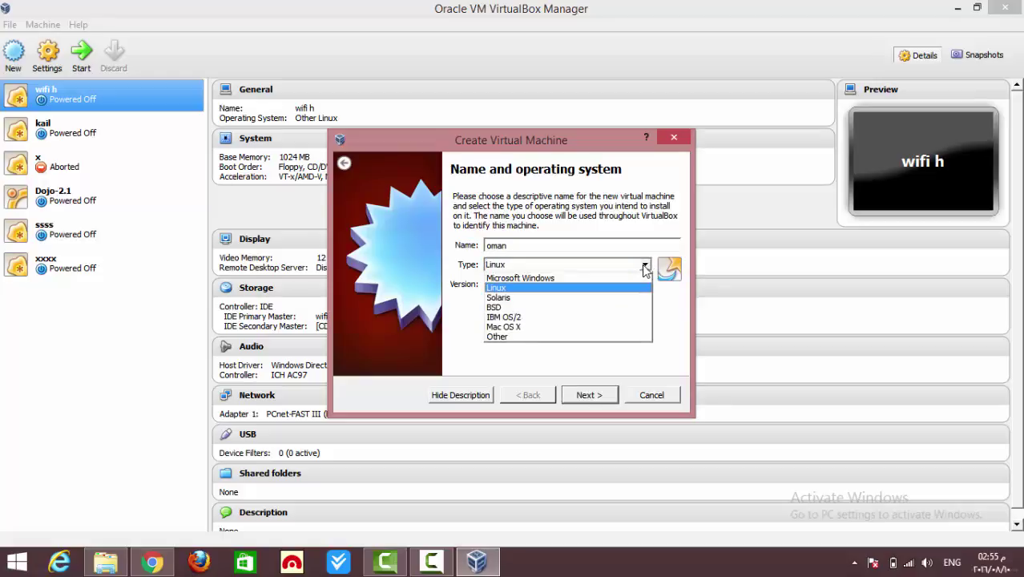
left_click(644, 265)
left_click(644, 283)
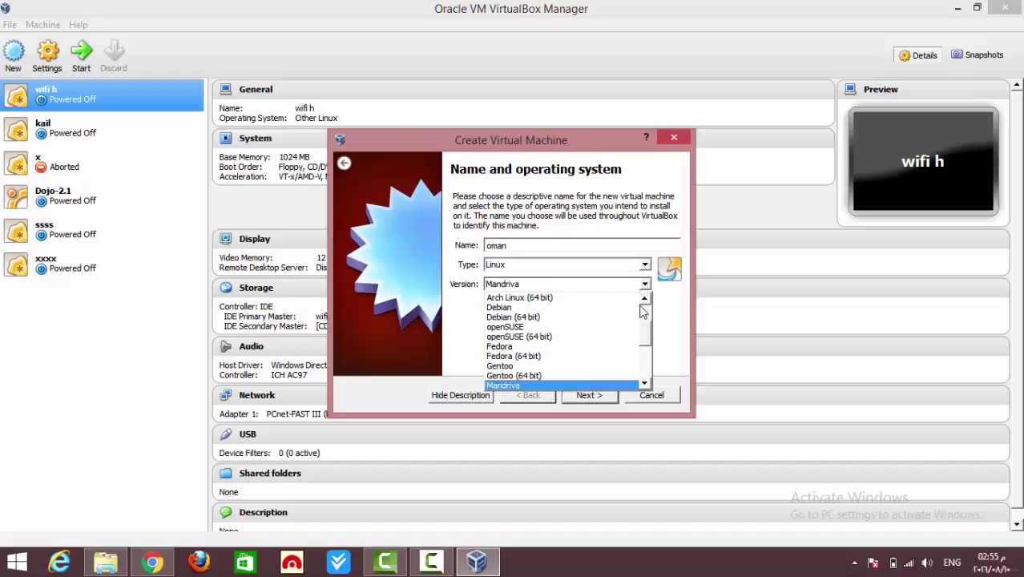
left_click_drag(646, 324, 650, 378)
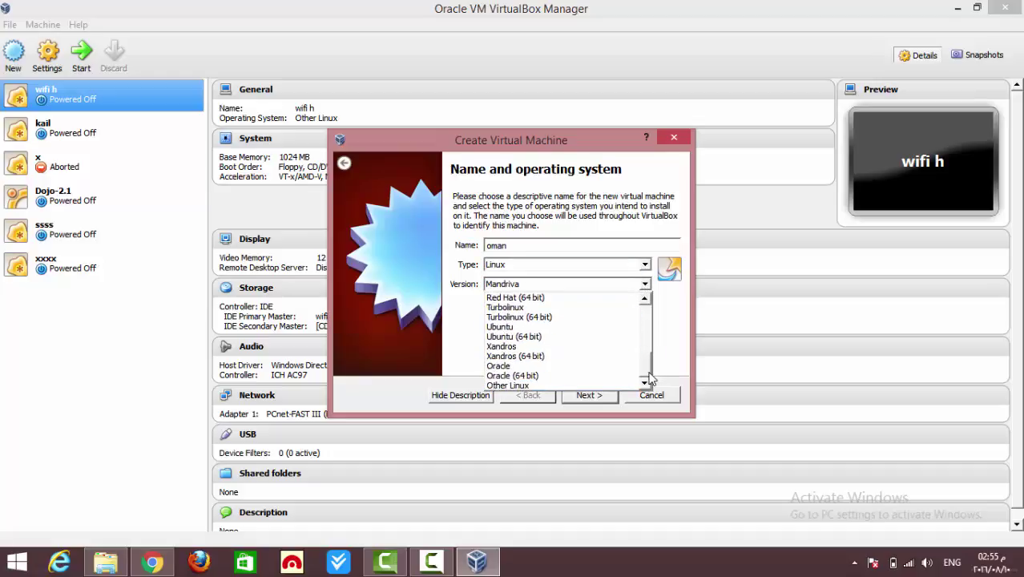
left_click(574, 385)
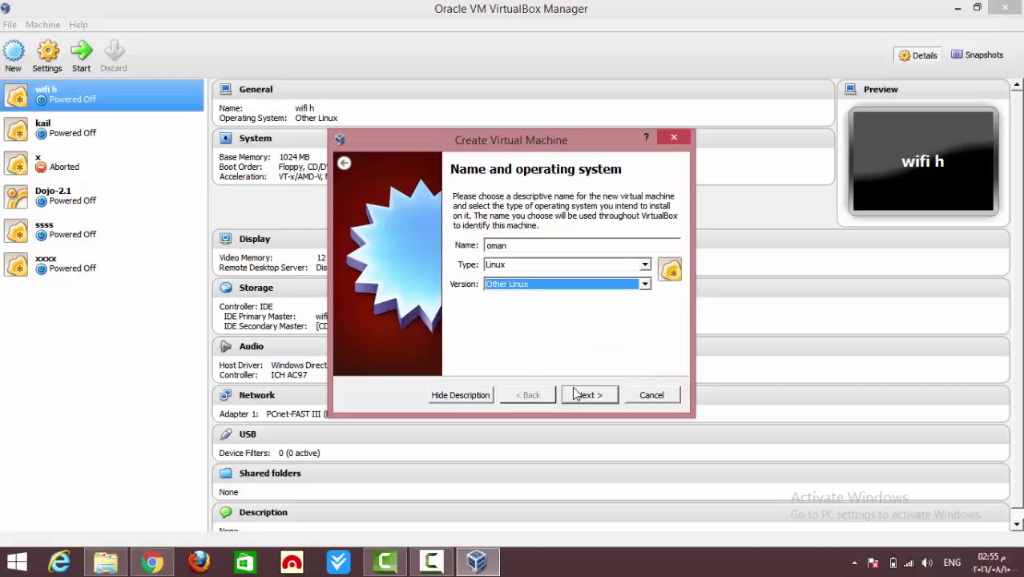
left_click(584, 395)
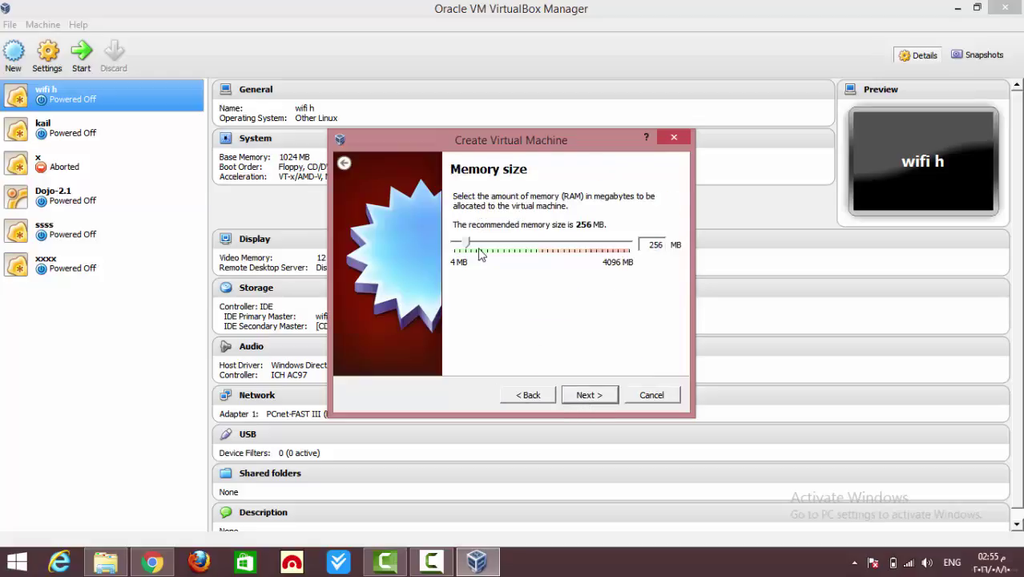
- Allocate 1024 MB of memory and create an 8.00 GB VDI virtual hard drive named oman
left_click_drag(468, 247, 502, 249)
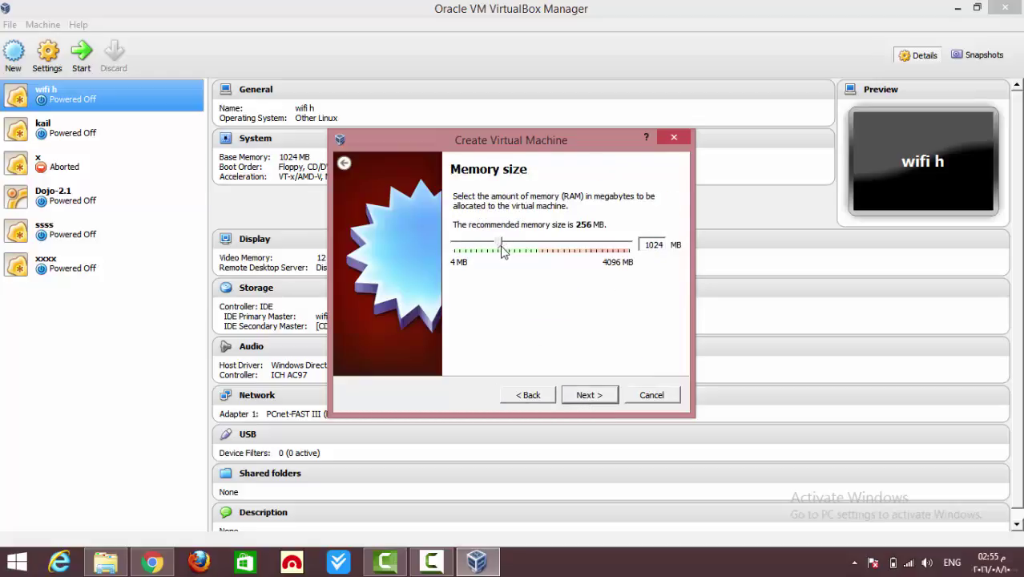
left_click(588, 395)
left_click(593, 398)
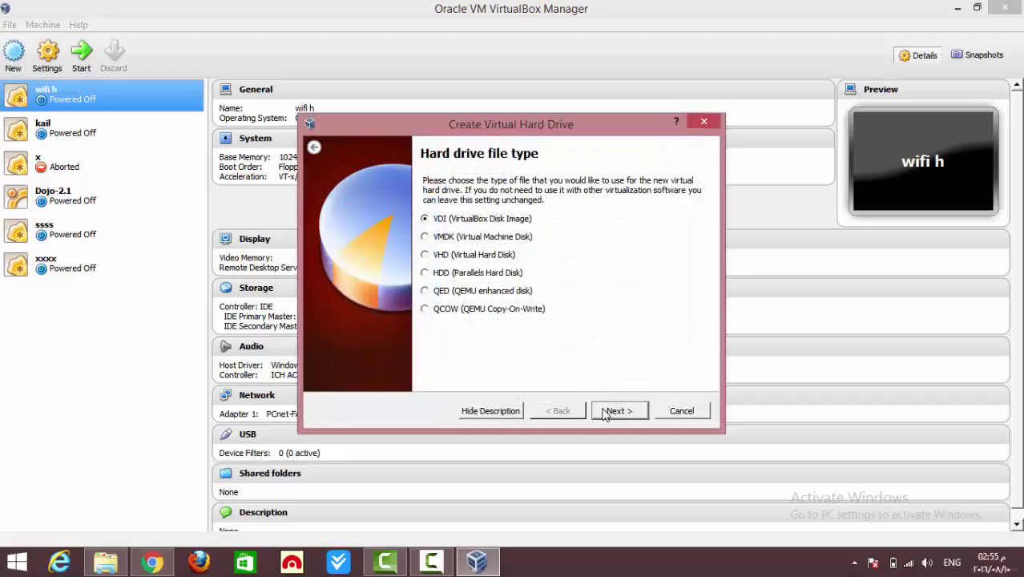
left_click(610, 411)
left_click(606, 412)
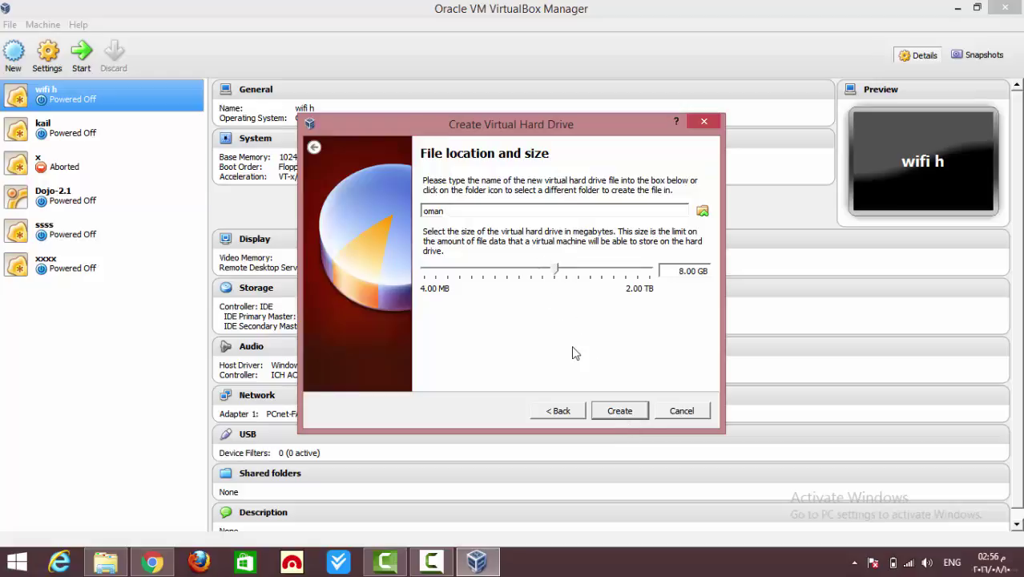
left_click(617, 411)
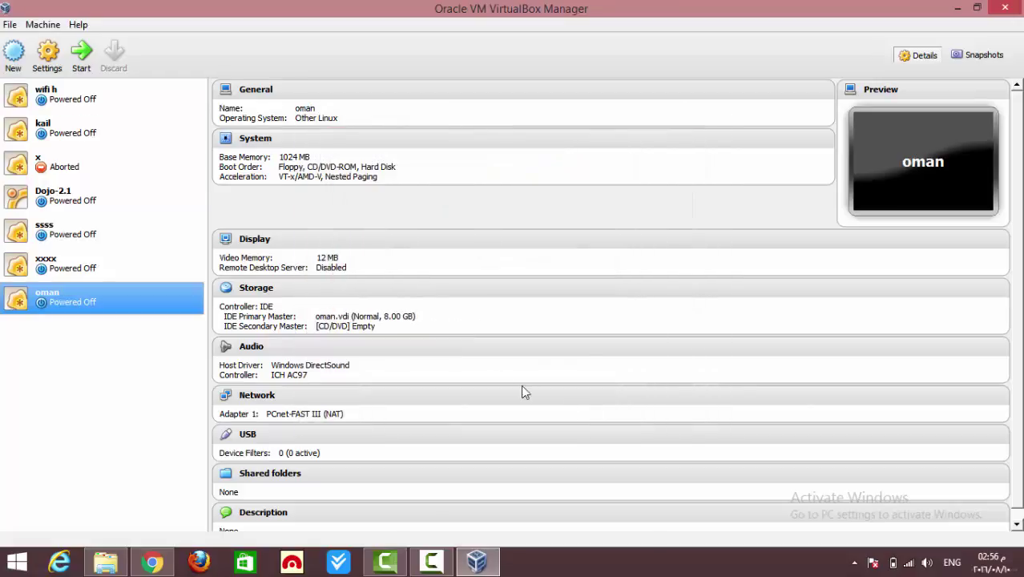
- Start the oman machine with kali-linux-2016.1-i386.iso from the Desktop's New folder (2) as its start-up disk
left_click(79, 54)
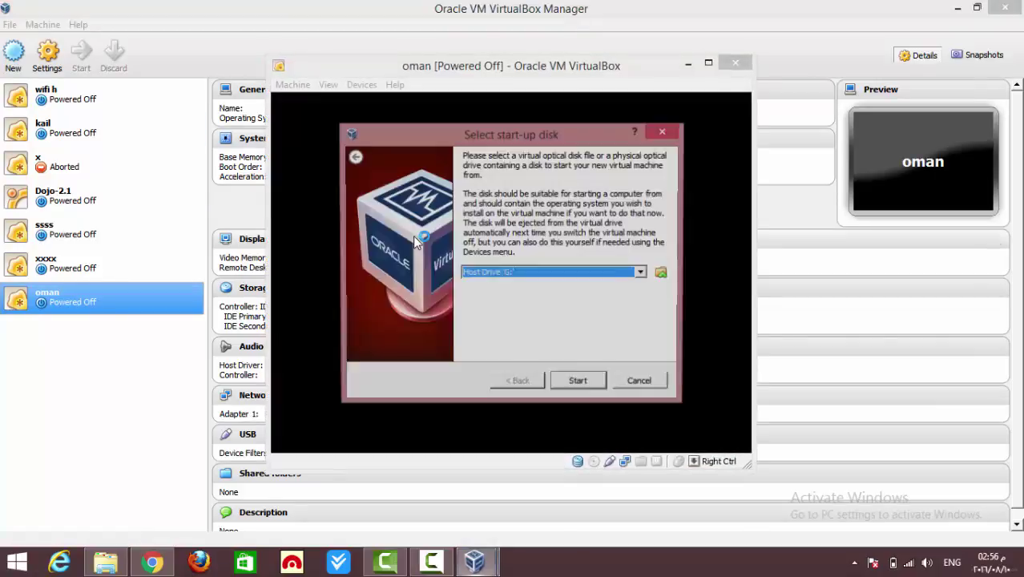
left_click(663, 274)
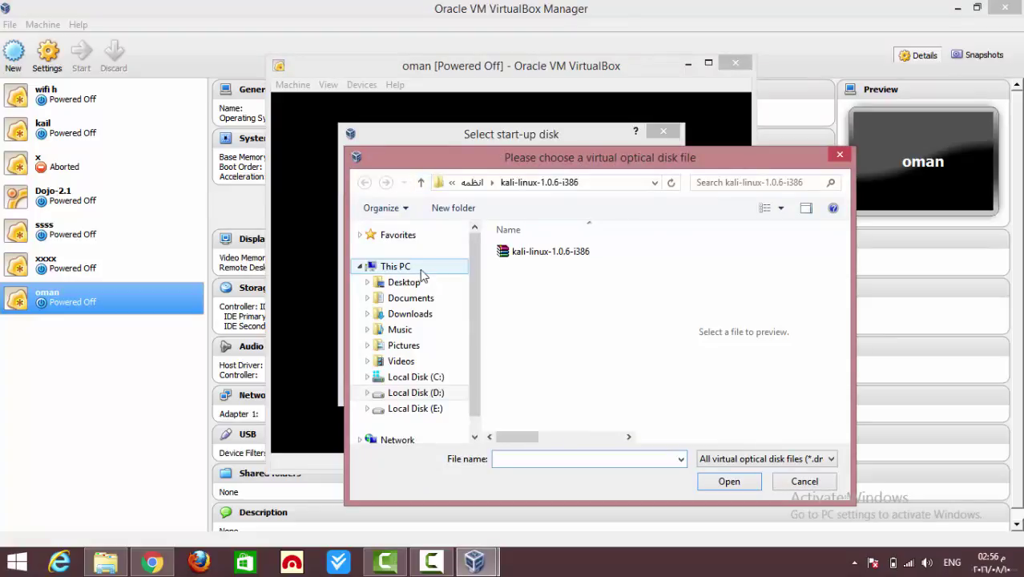
left_click(421, 270)
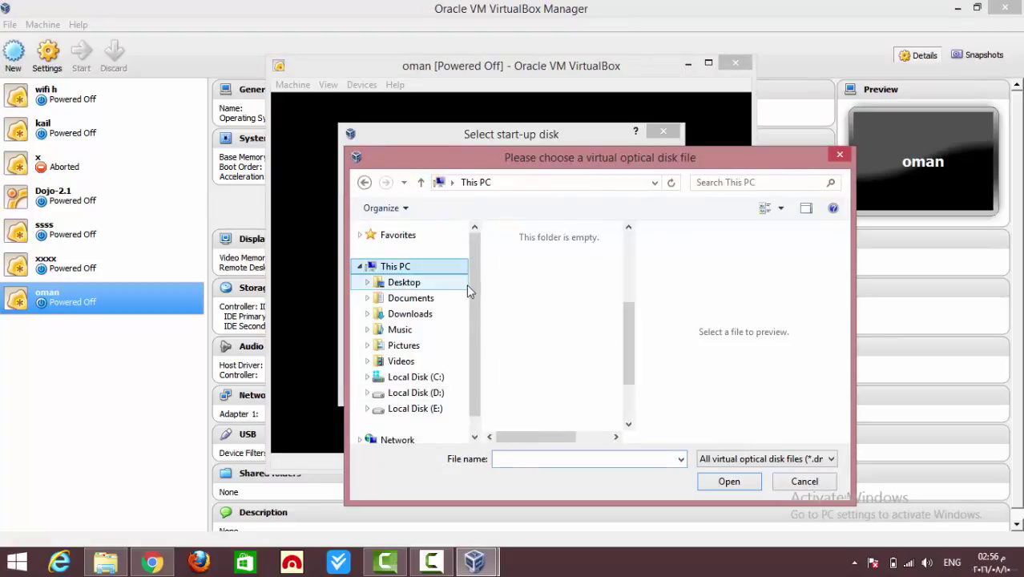
left_click_drag(471, 278, 469, 380)
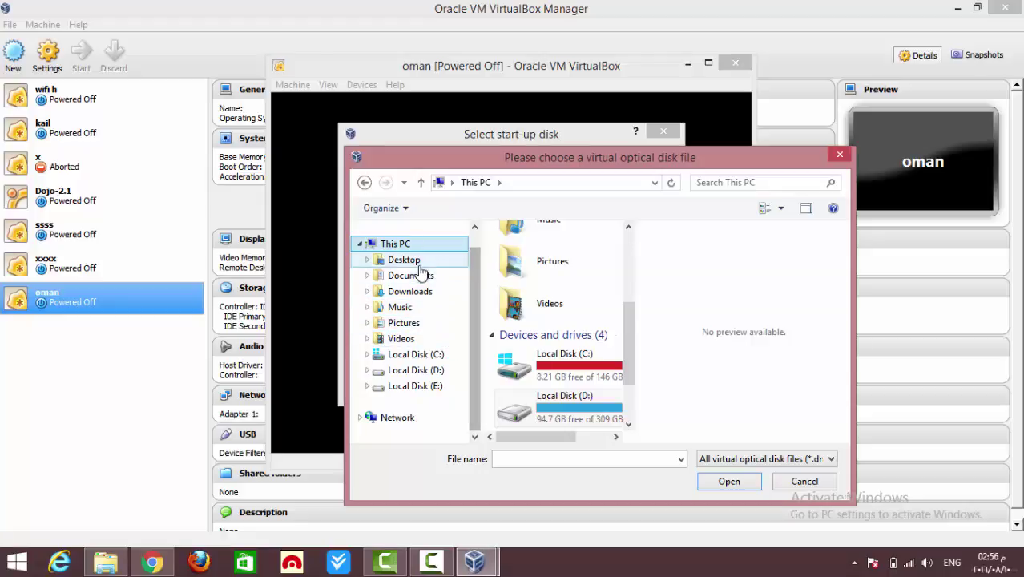
left_click(367, 259)
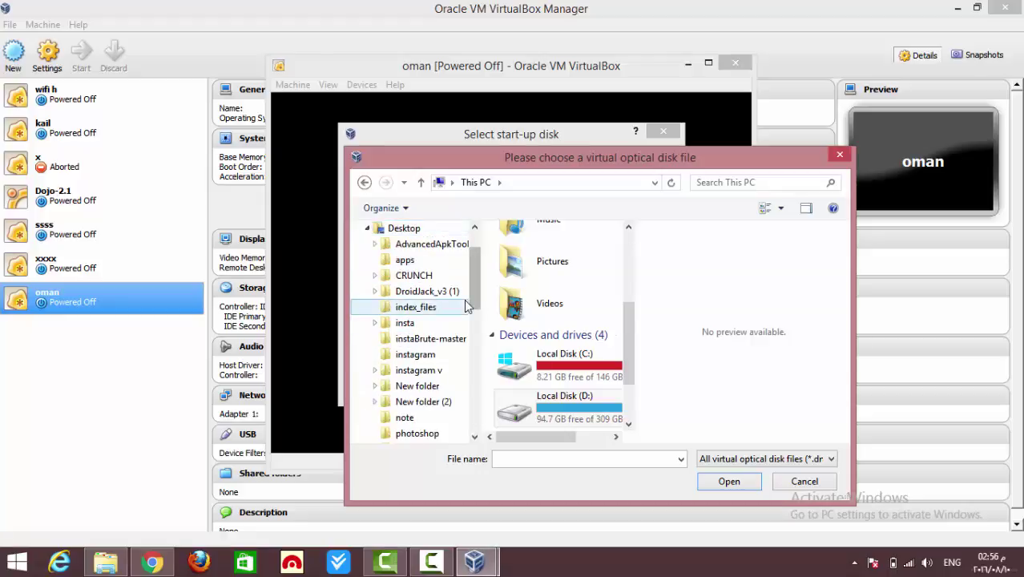
left_click(417, 401)
left_click(526, 252)
double_click(526, 252)
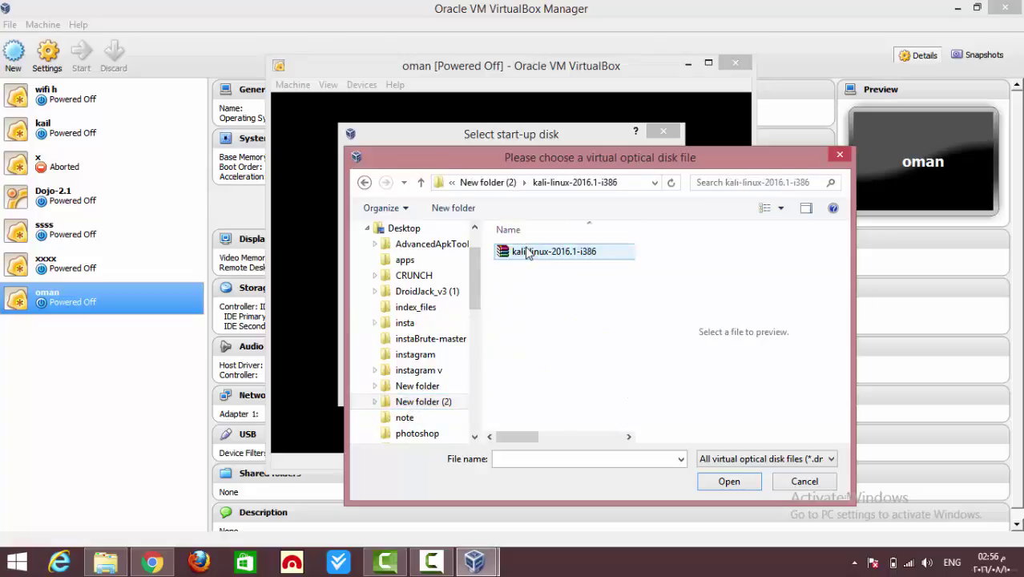
double_click(521, 255)
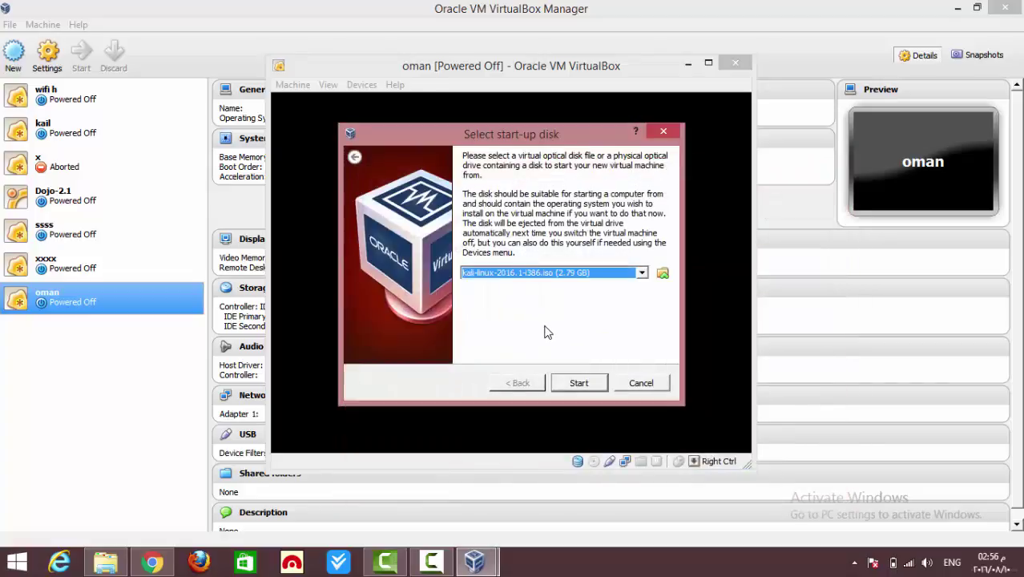
left_click(587, 386)
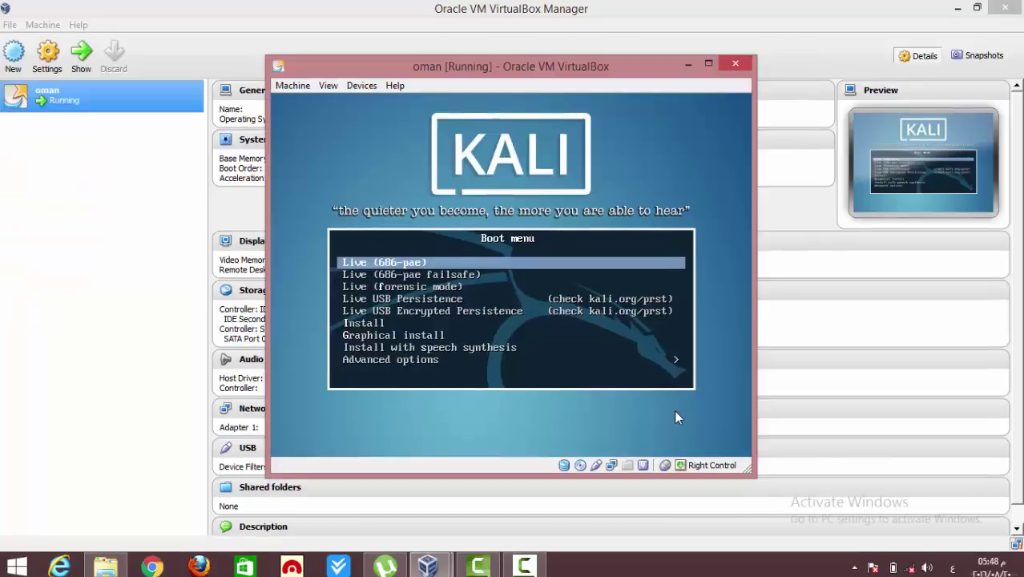
- Boot Kali in Live (686-pae) mode and switch the virtual machine to fullscreen
key("Return")
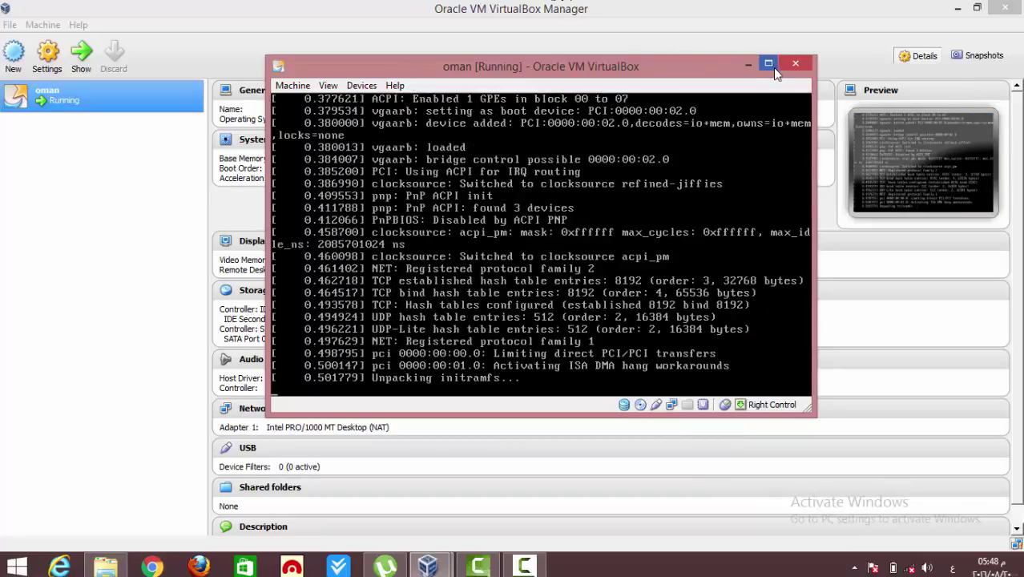
left_click(771, 66)
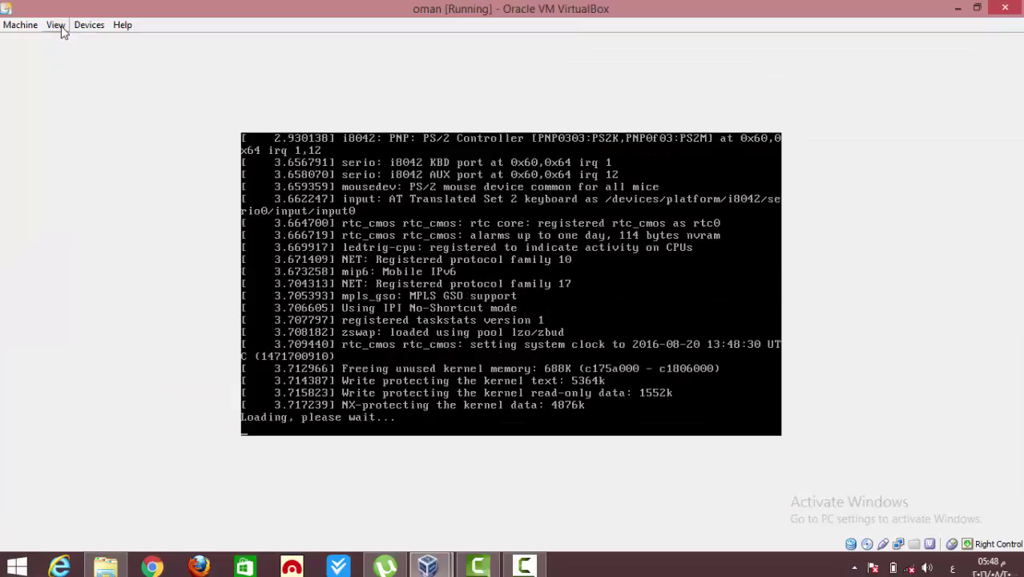
left_click(56, 25)
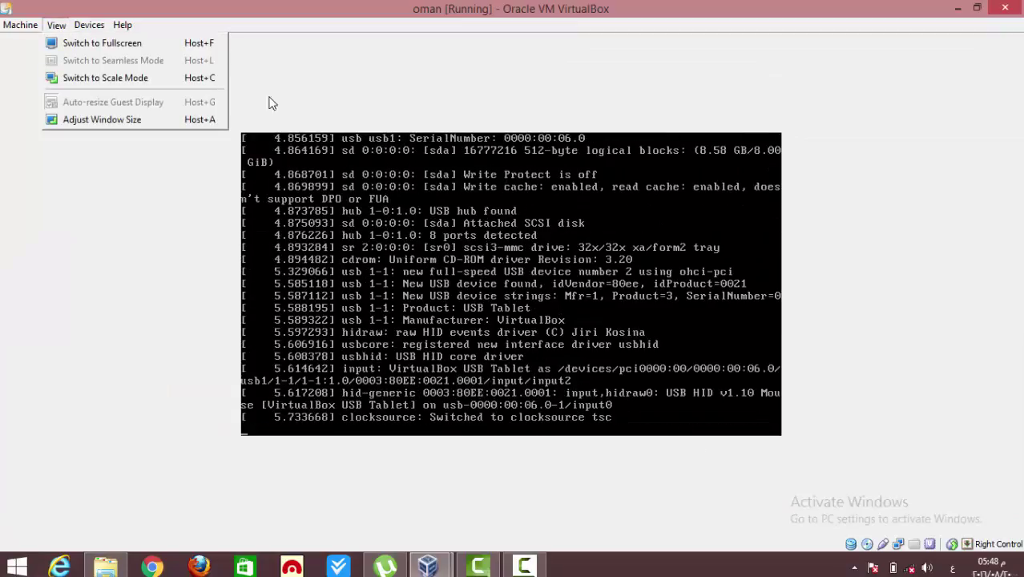
left_click(96, 43)
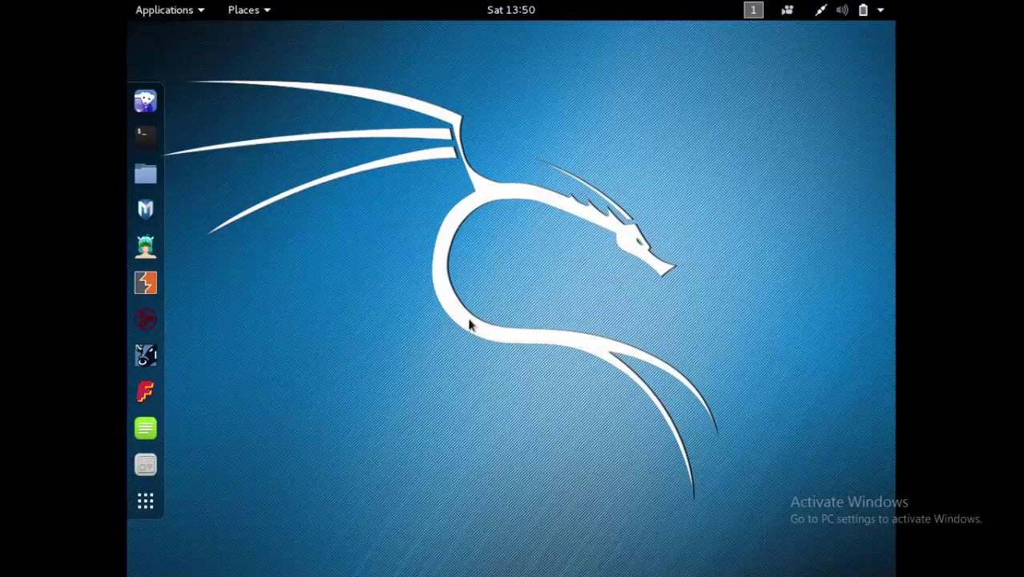
- Browse the Information Gathering tools, looking through its subcategories from DNS Analysis to SNMP Analysis
left_click(201, 16)
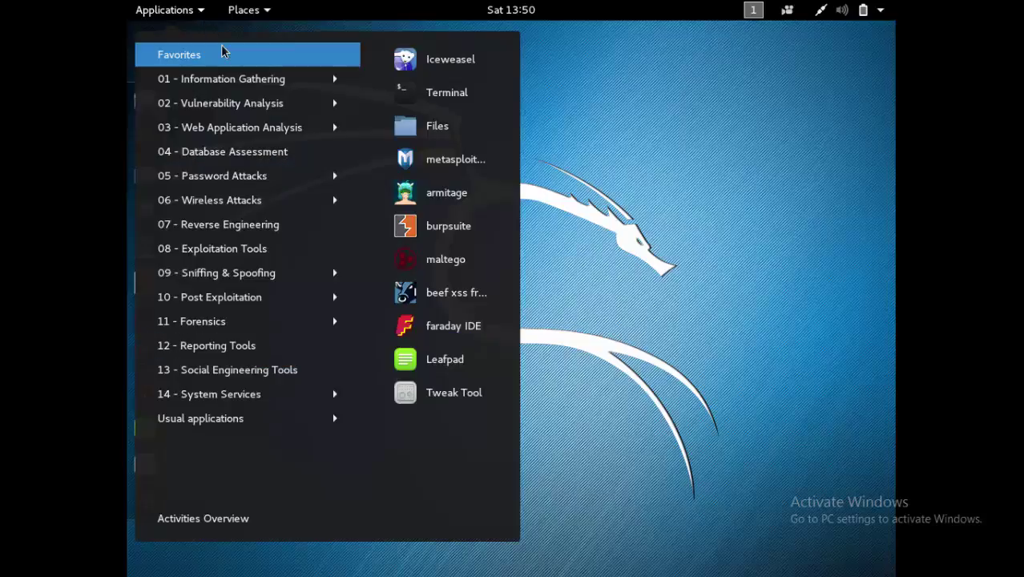
mouse_move(240, 75)
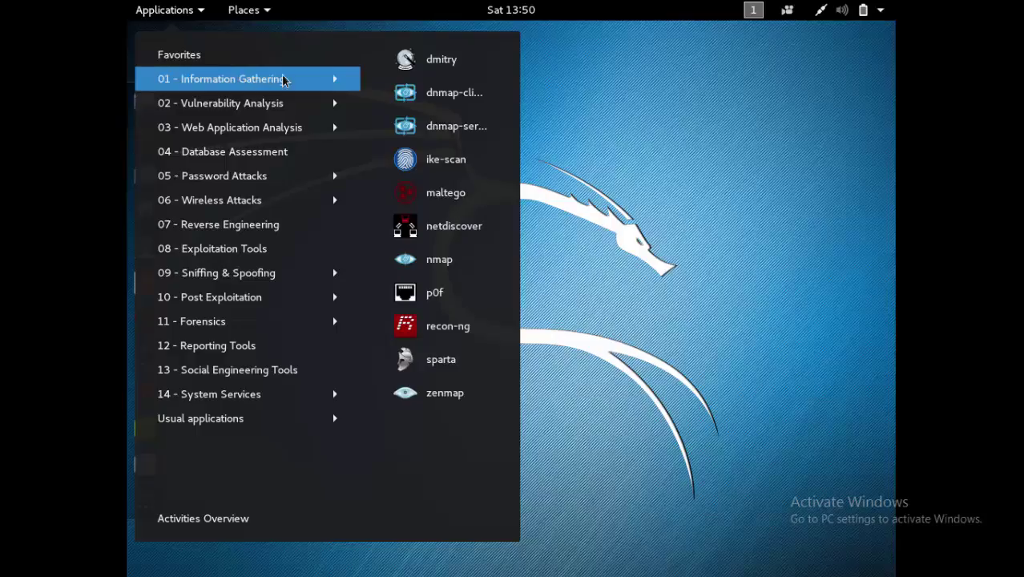
mouse_move(257, 56)
mouse_move(327, 82)
left_click(333, 82)
mouse_move(320, 105)
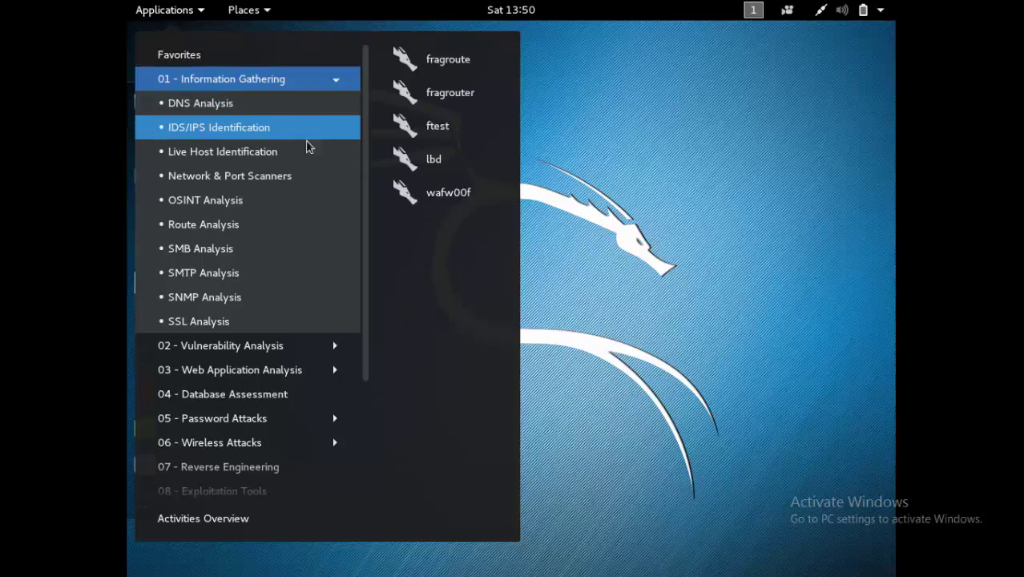
mouse_move(300, 160)
mouse_move(297, 178)
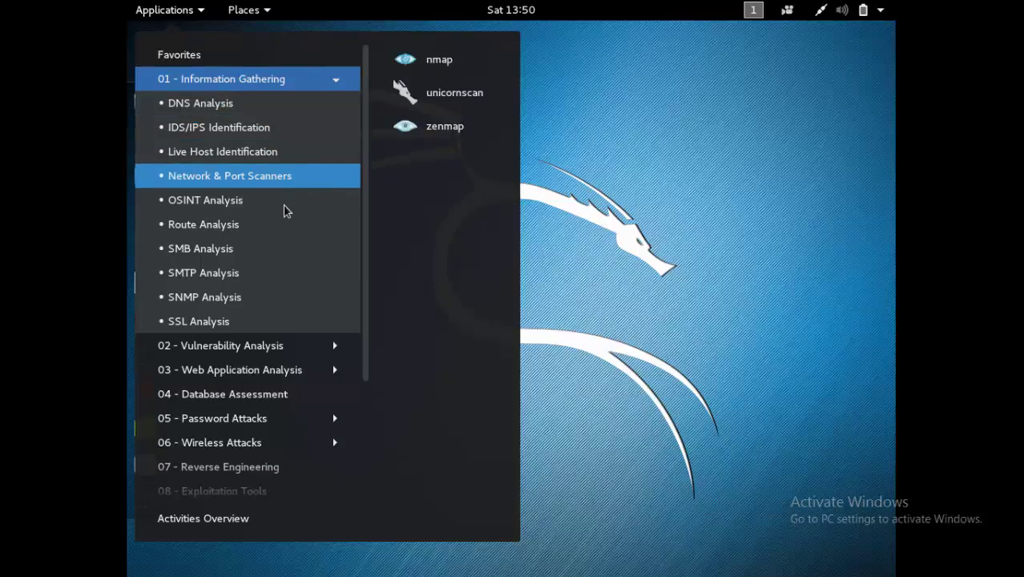
mouse_move(282, 224)
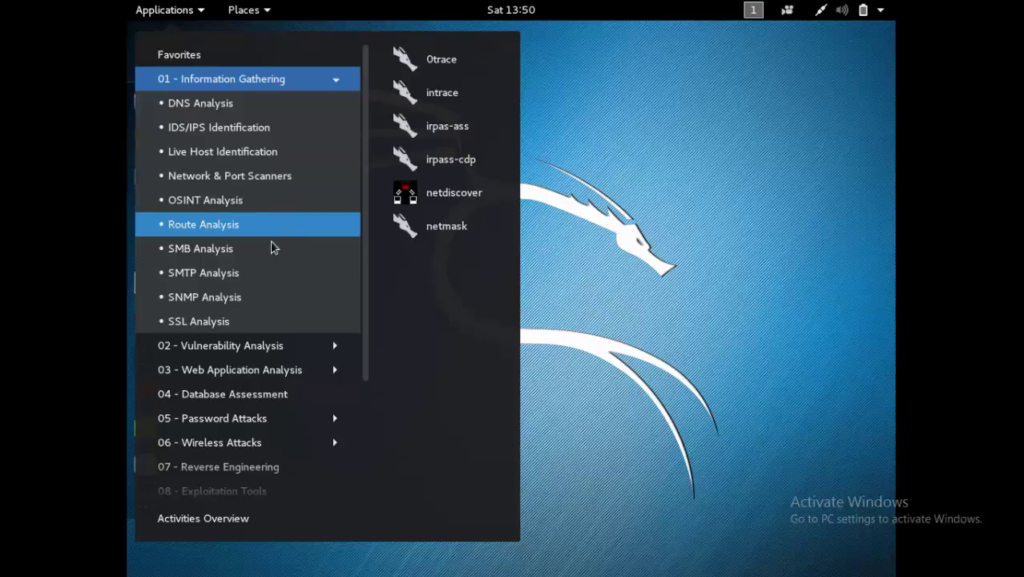
mouse_move(258, 274)
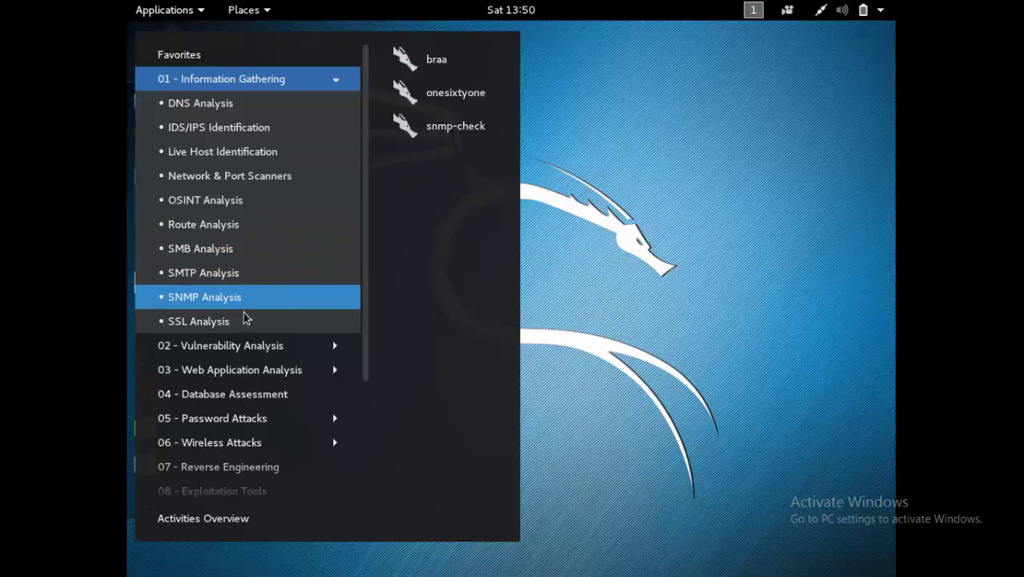
left_click(338, 85)
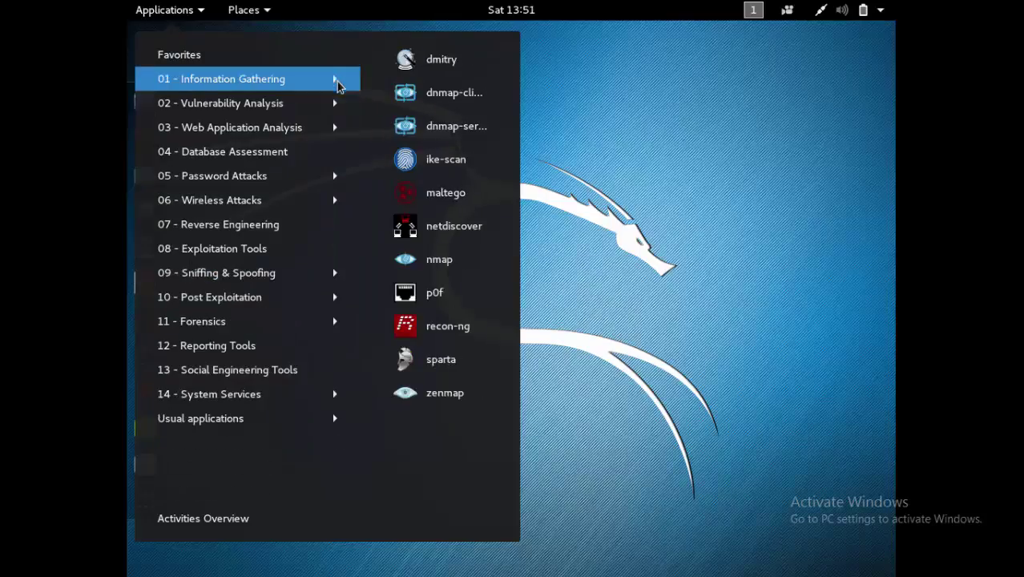
- Look over the Vulnerability Analysis subcategories and the Web Application Analysis tools, including the full list of Web Vulnerability Scanners
left_click(338, 108)
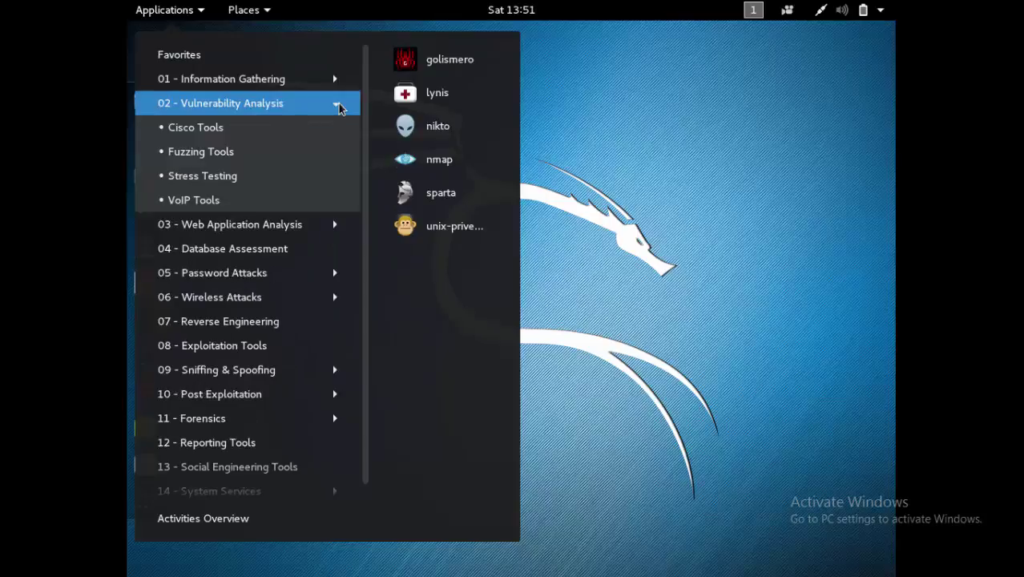
left_click(338, 108)
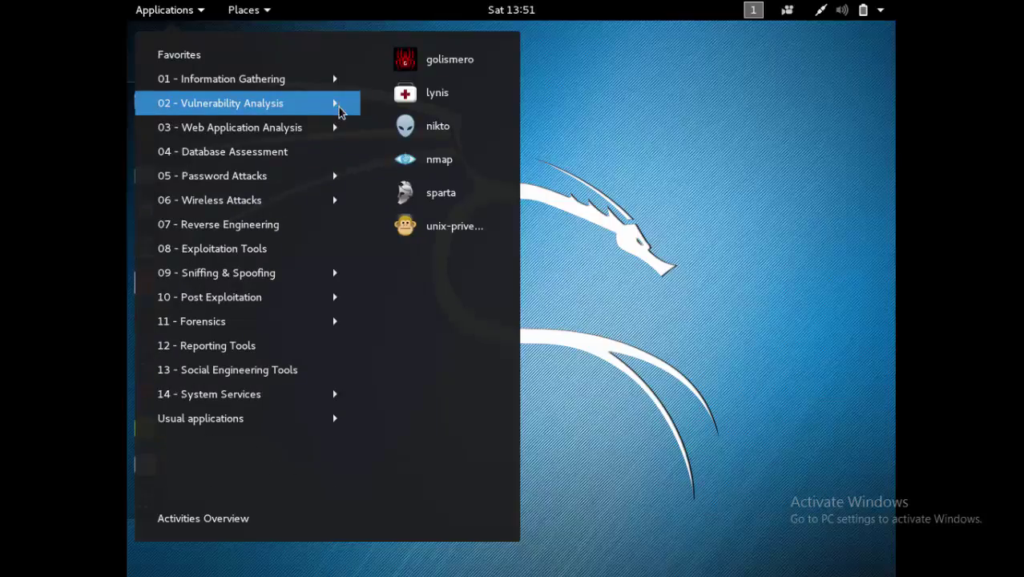
left_click(336, 130)
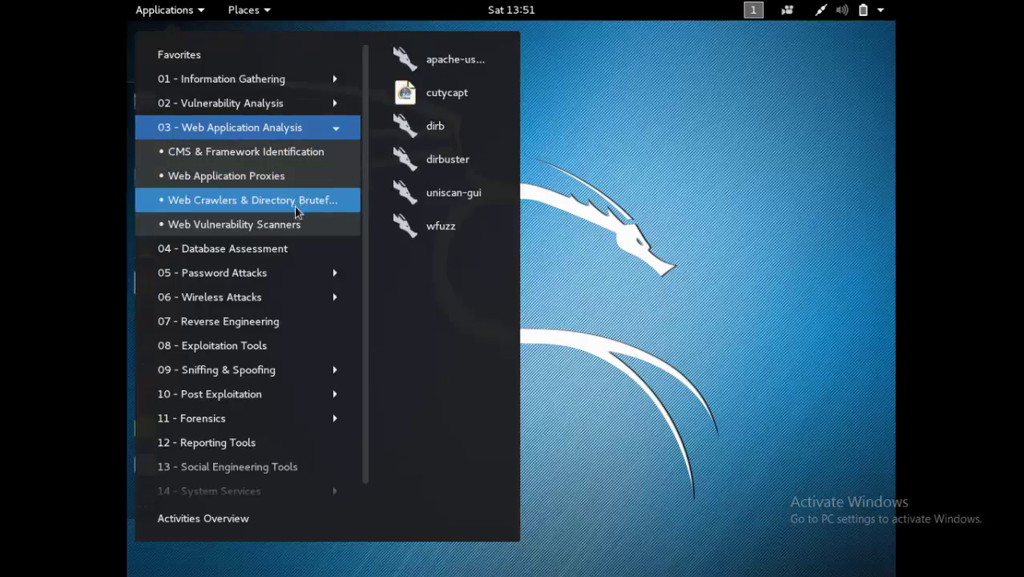
mouse_move(295, 232)
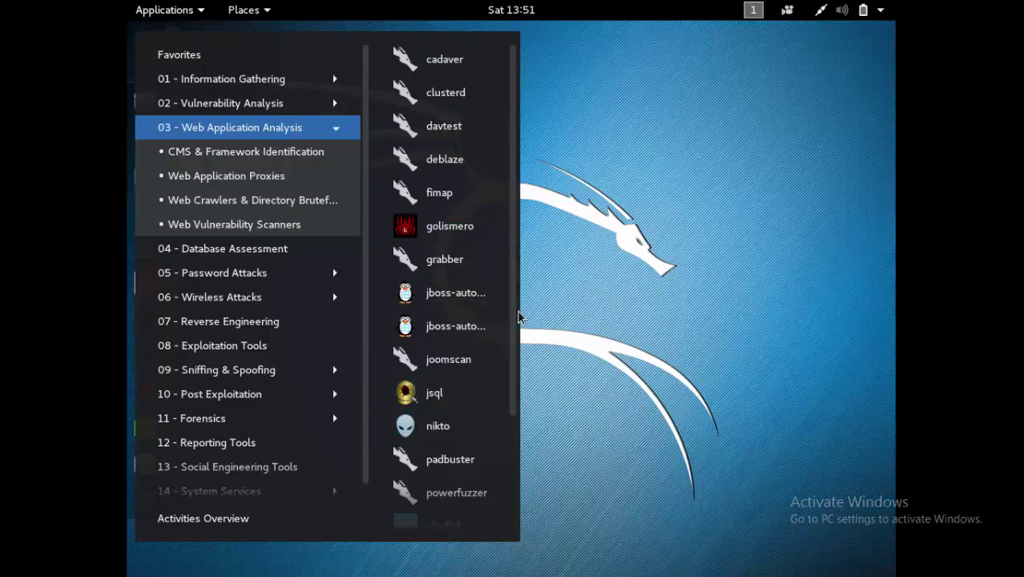
left_click_drag(517, 344, 517, 454)
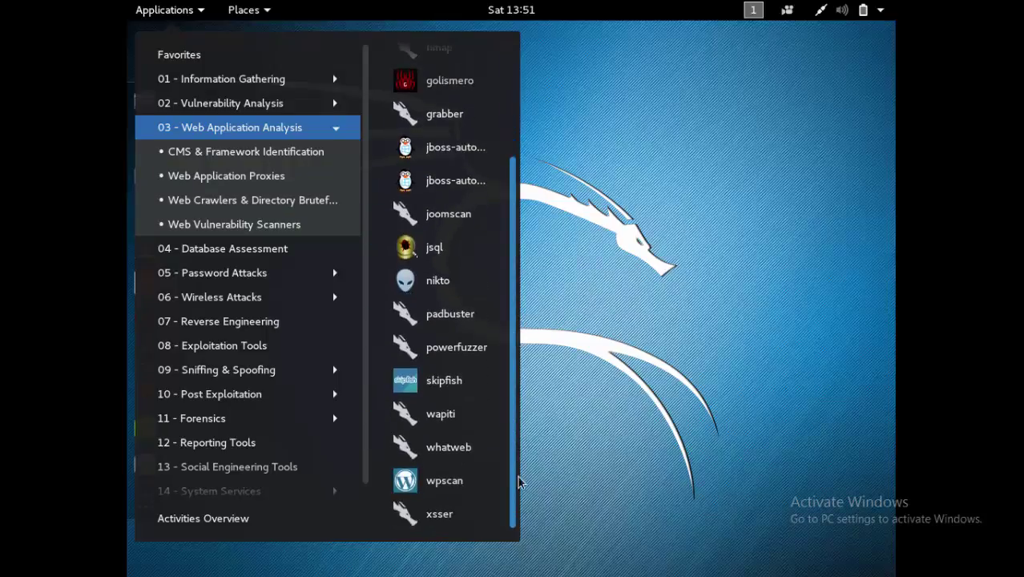
scroll(449, 472, "up", 2)
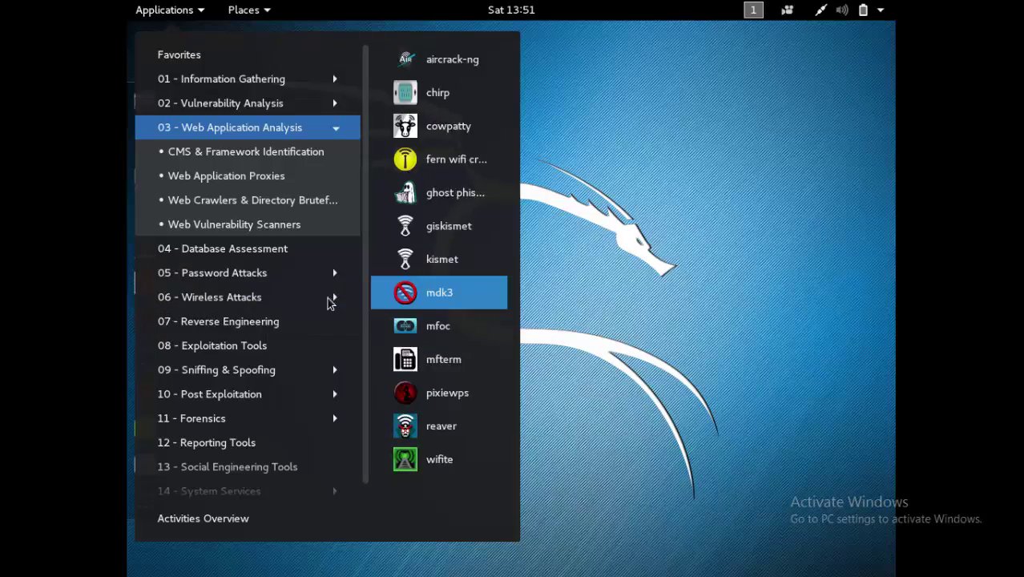
- Review the tools under Wireless Attacks, Sniffing & Spoofing, Reverse Engineering and Social Engineering Tools, and return to the empty desktop
left_click(331, 300)
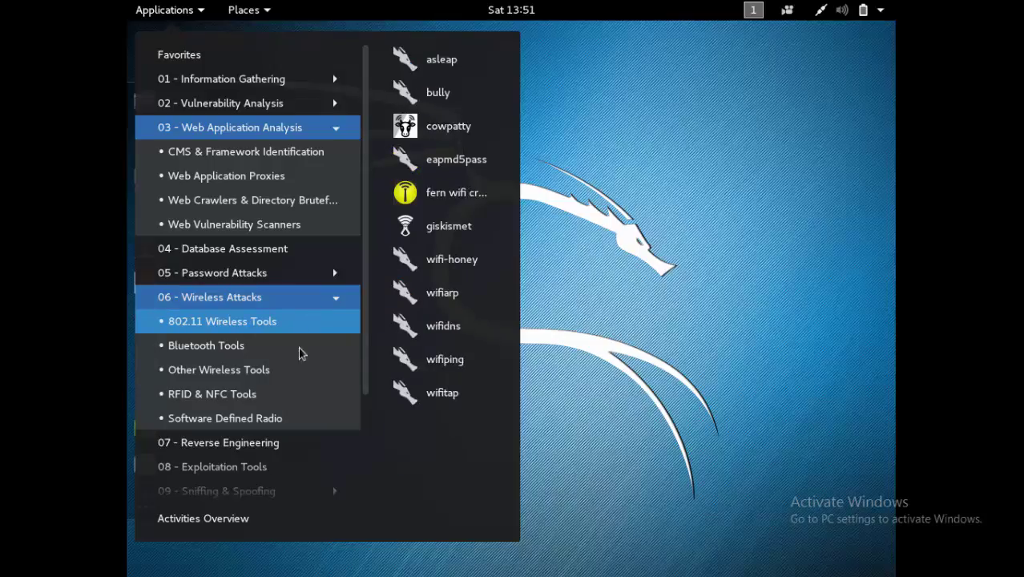
left_click(331, 300)
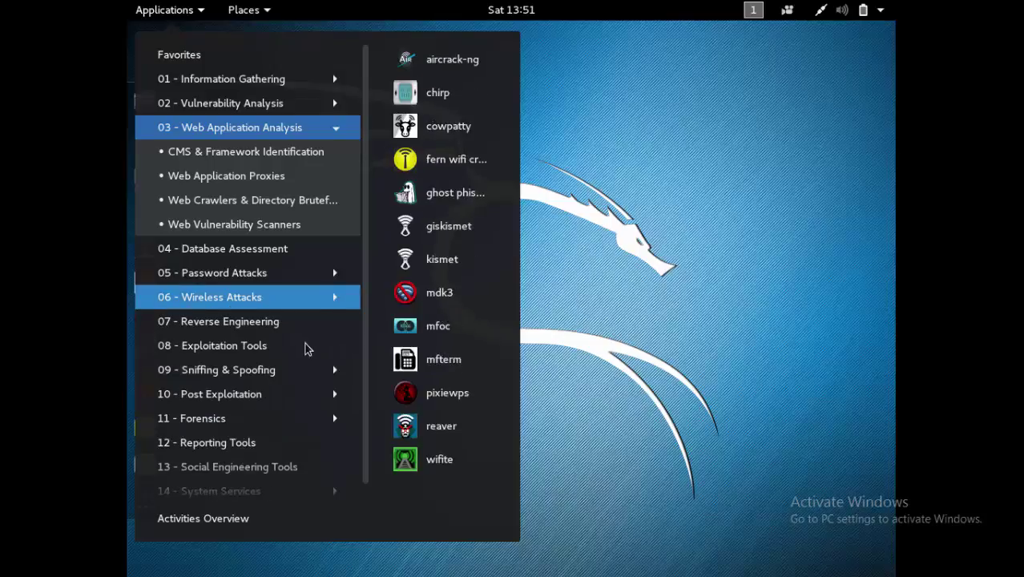
left_click(302, 377)
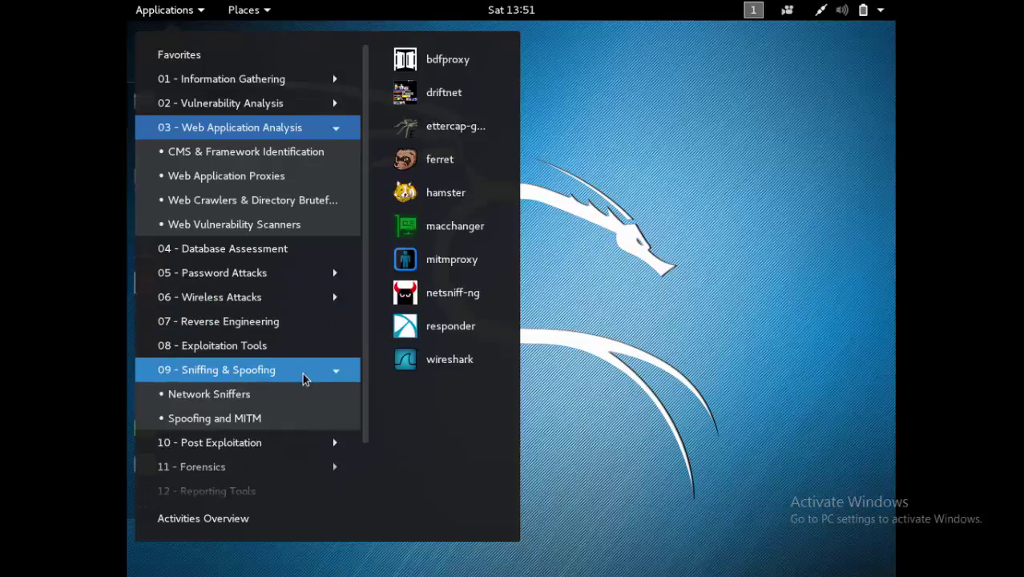
left_click(303, 376)
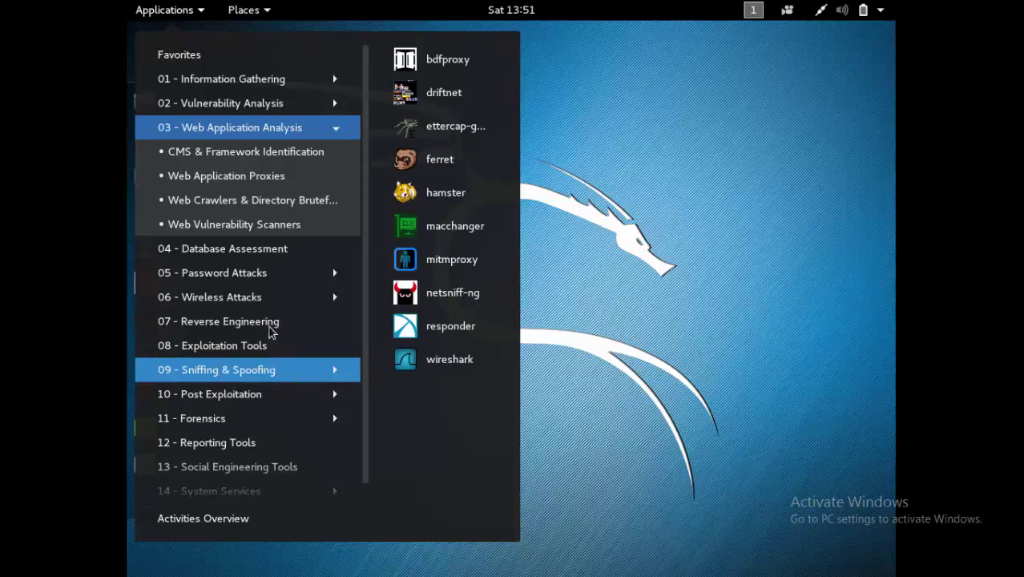
mouse_move(282, 325)
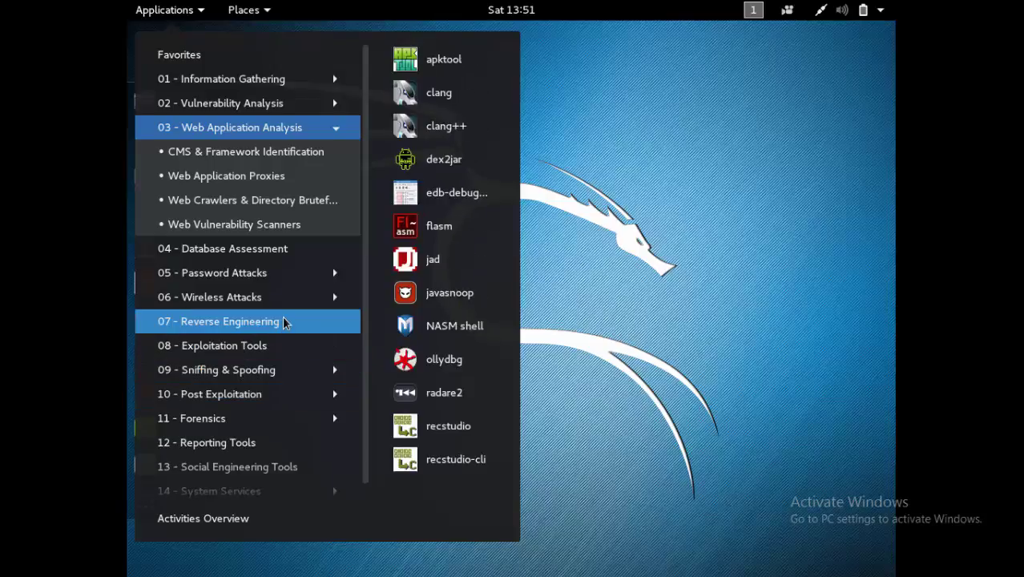
mouse_move(275, 473)
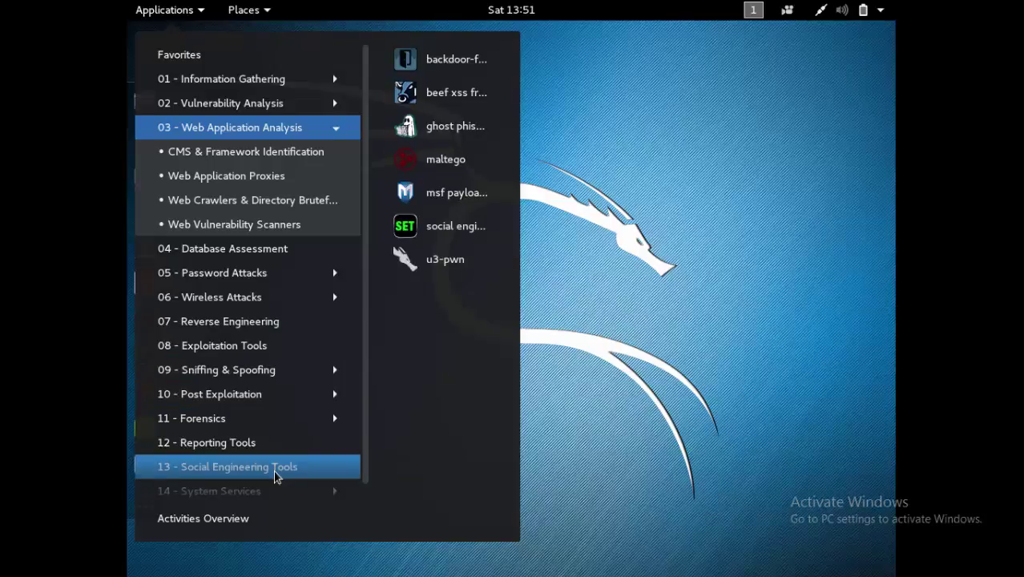
left_click(604, 277)
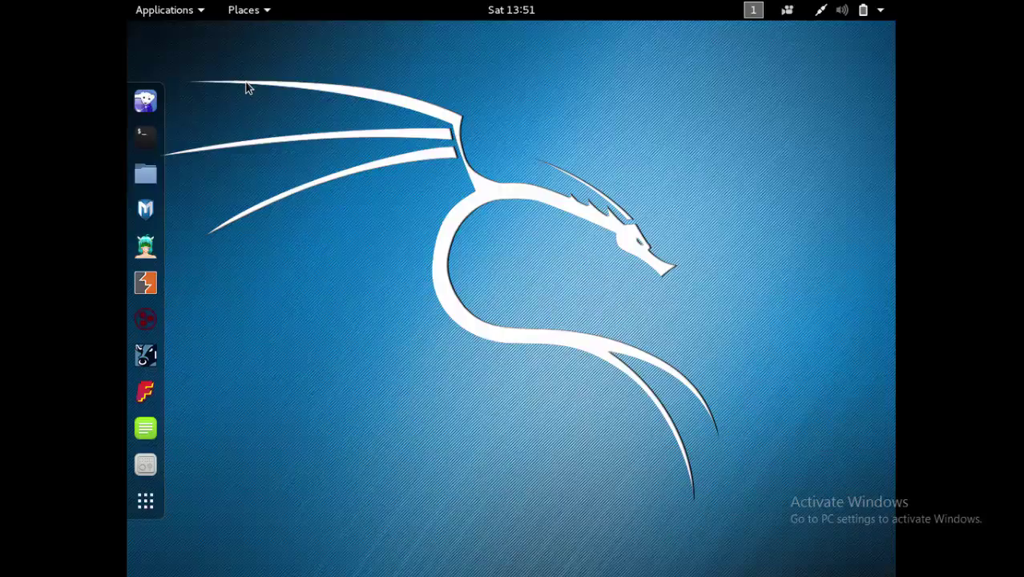
left_click_drag(222, 65, 695, 443)
mouse_move(641, 572)
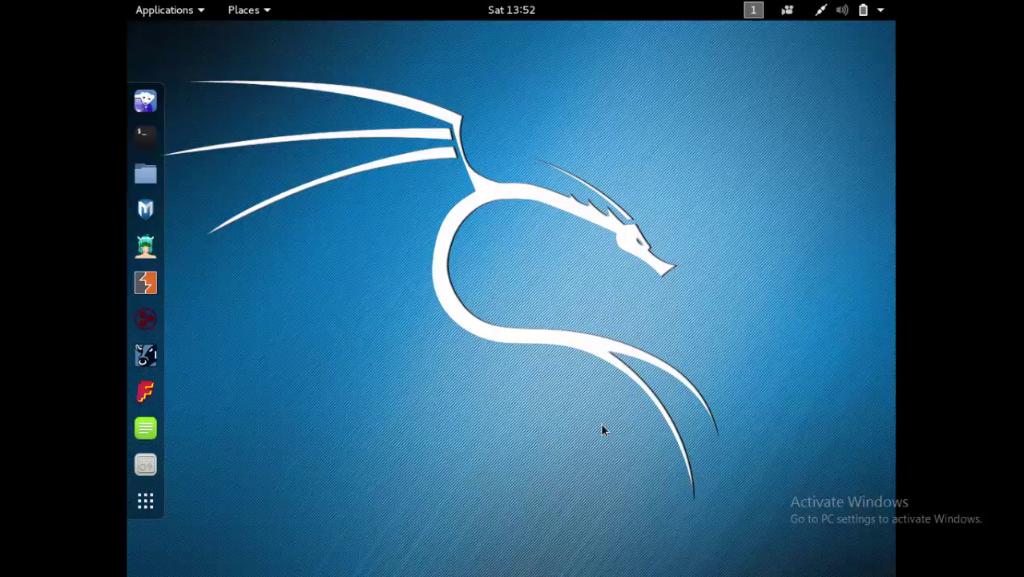